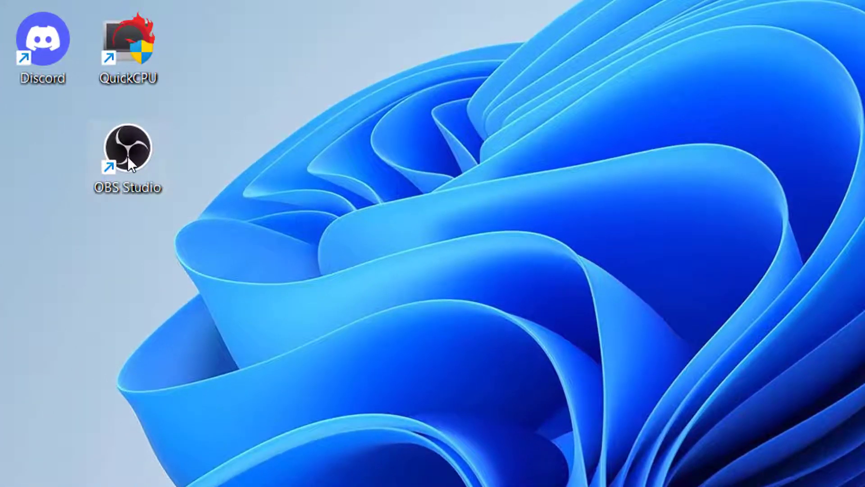
- Launch OBS Studio and check in This PC's system information that Windows is 64-bit
double_click(128, 156)
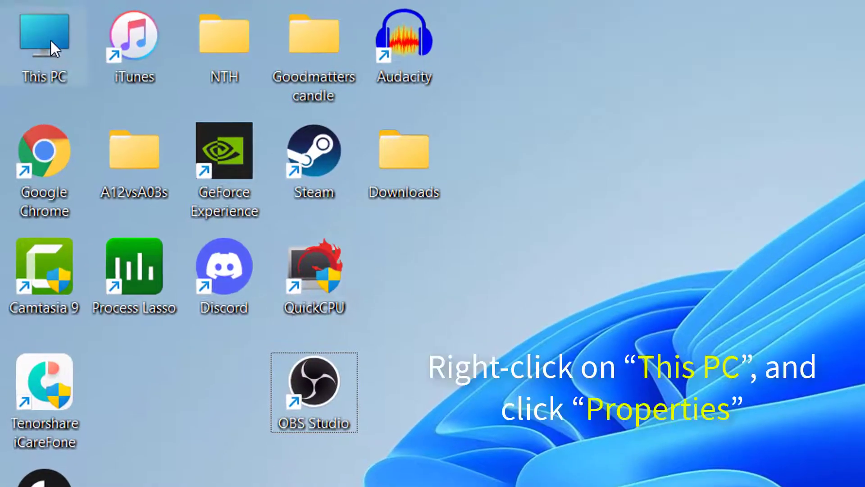
right_click(50, 40)
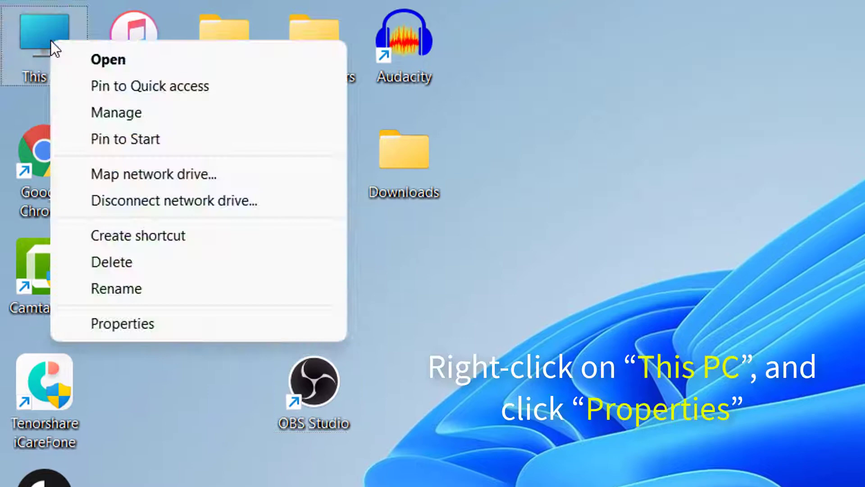
click(148, 324)
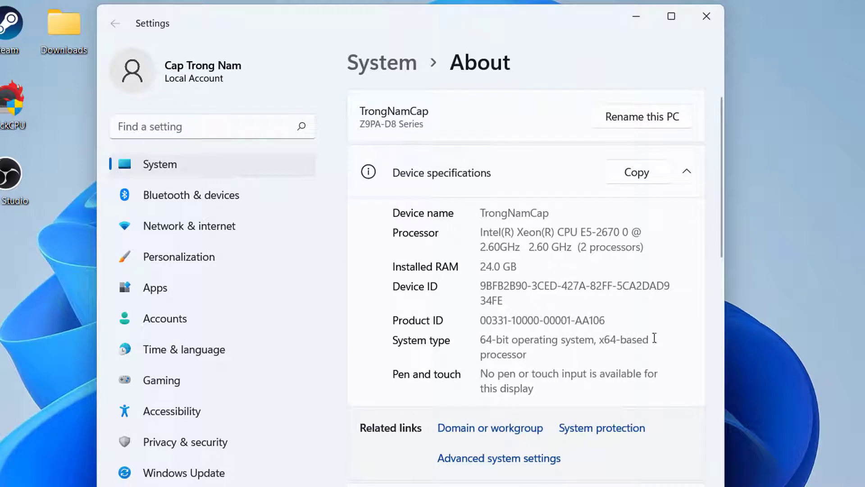
click(429, 347)
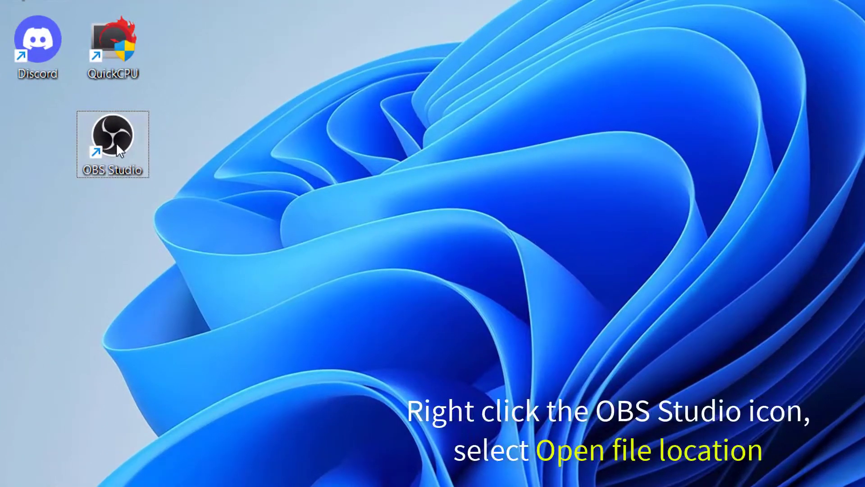
- Open the OBS Studio shortcut's file location and bring up obs64's full options menu
right_click(118, 150)
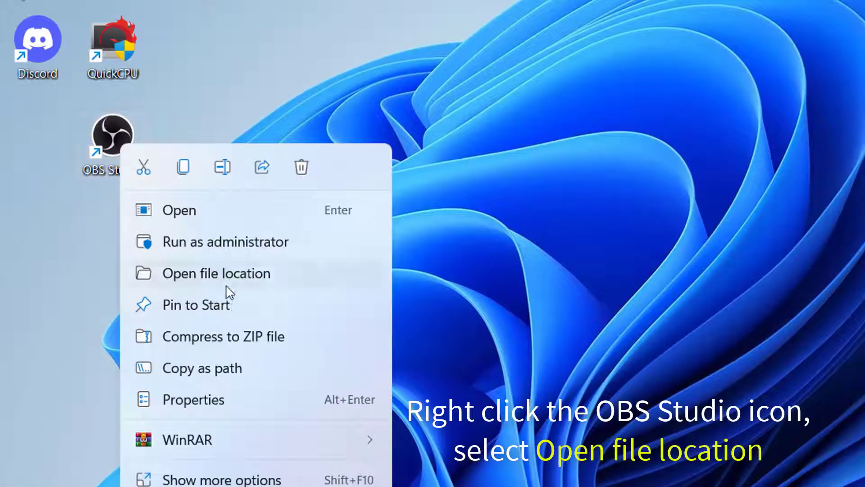
click(244, 279)
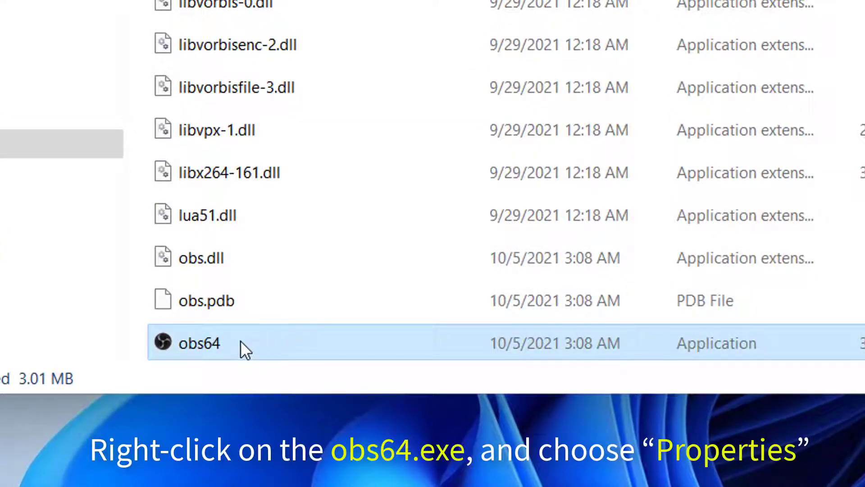
right_click(239, 339)
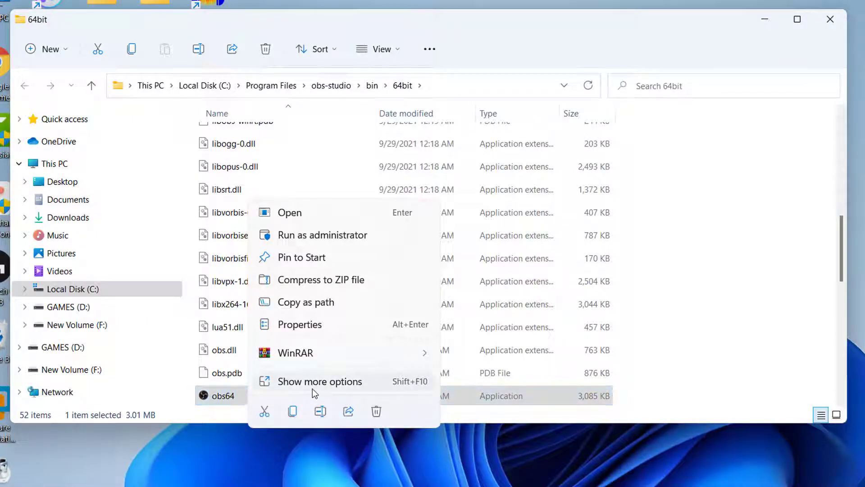
click(312, 388)
- Set obs64 to Windows 8 compatibility mode and run as administrator, then apply and close
click(358, 381)
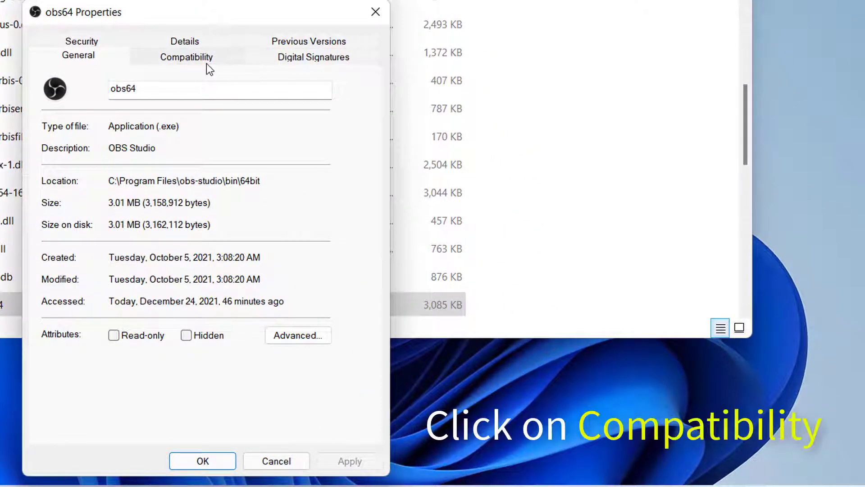
click(206, 68)
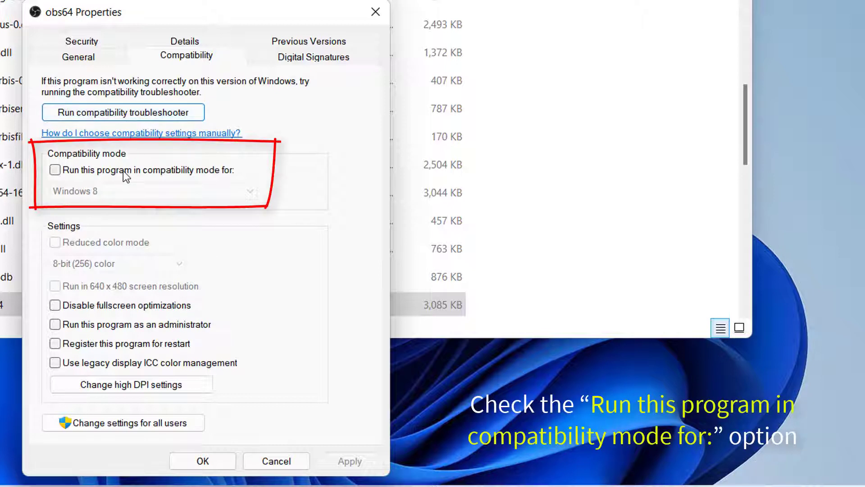
click(55, 169)
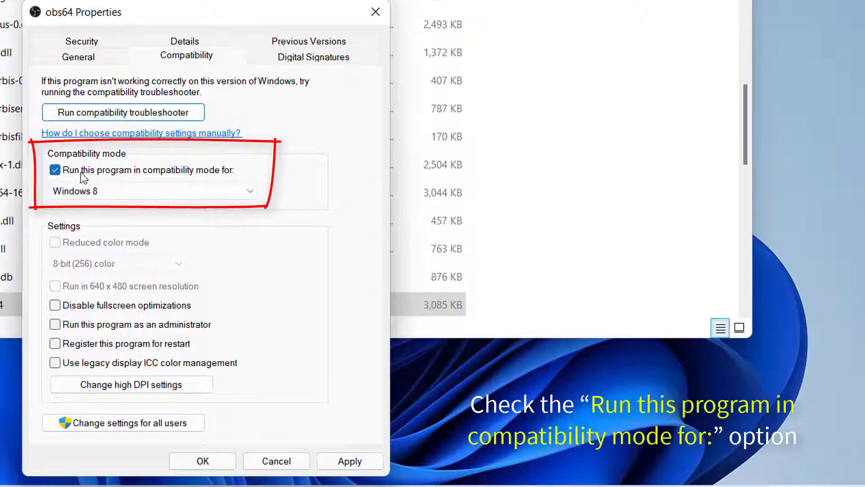
click(164, 191)
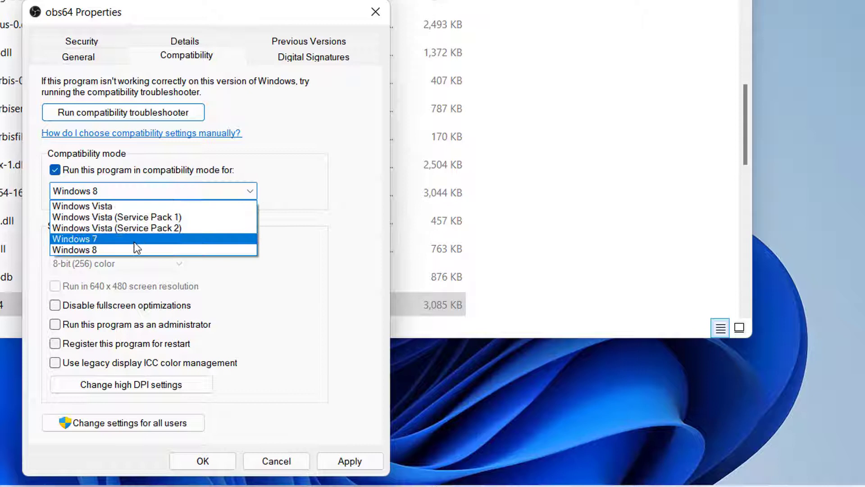
click(112, 250)
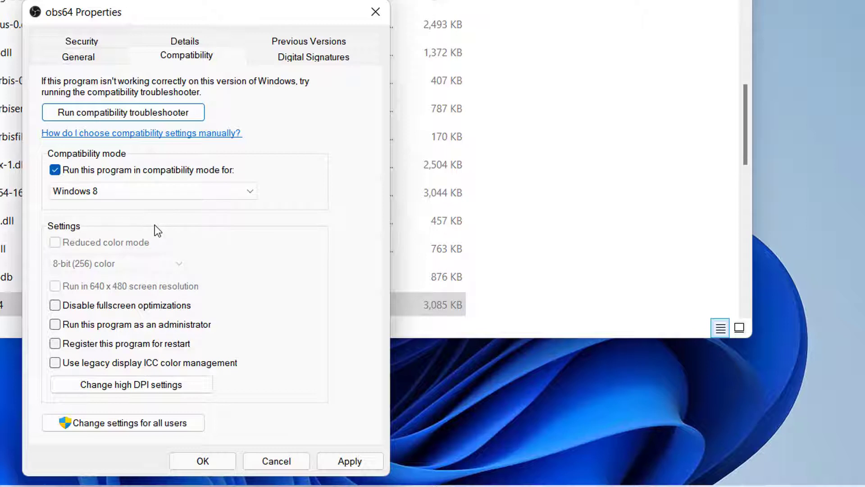
click(54, 325)
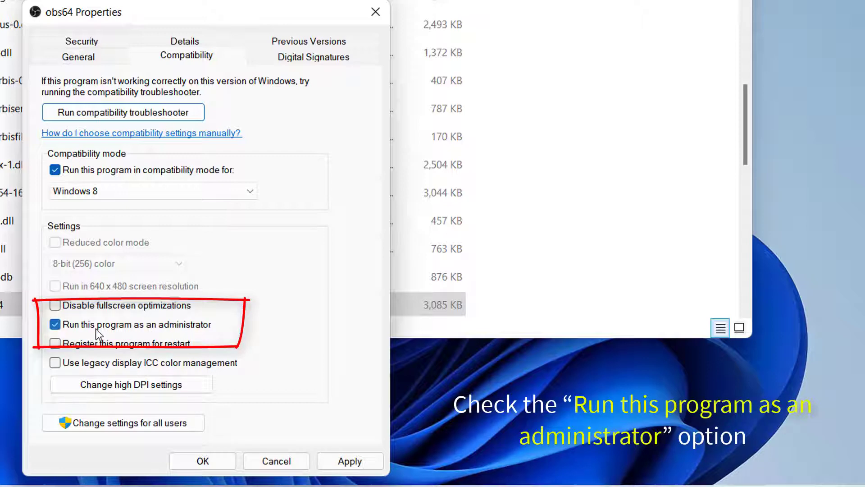
click(350, 463)
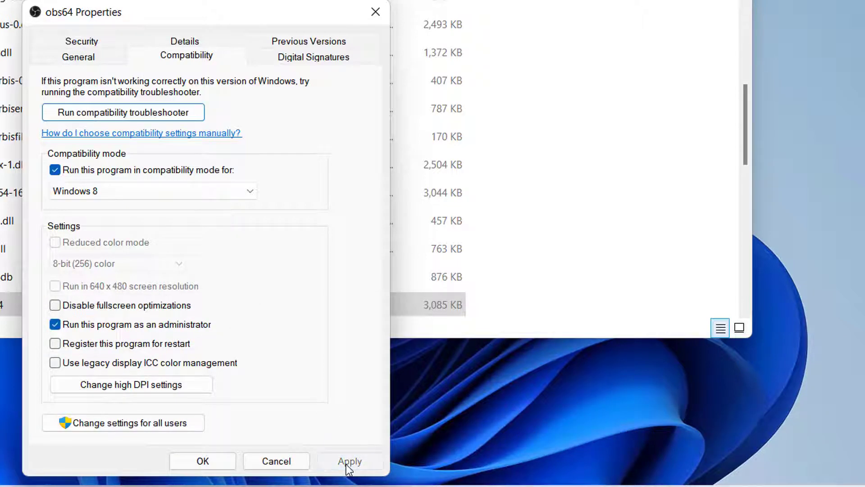
click(191, 461)
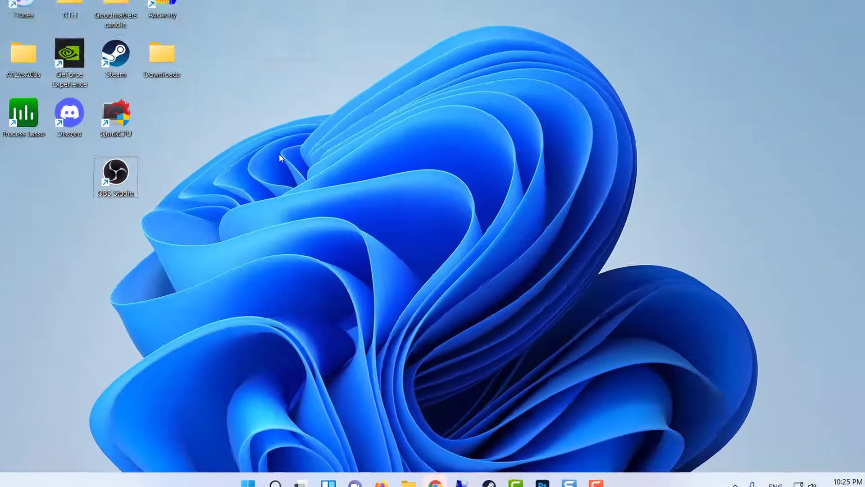
- Launch the NVIDIA Control Panel from the desktop's full options menu
right_click(289, 135)
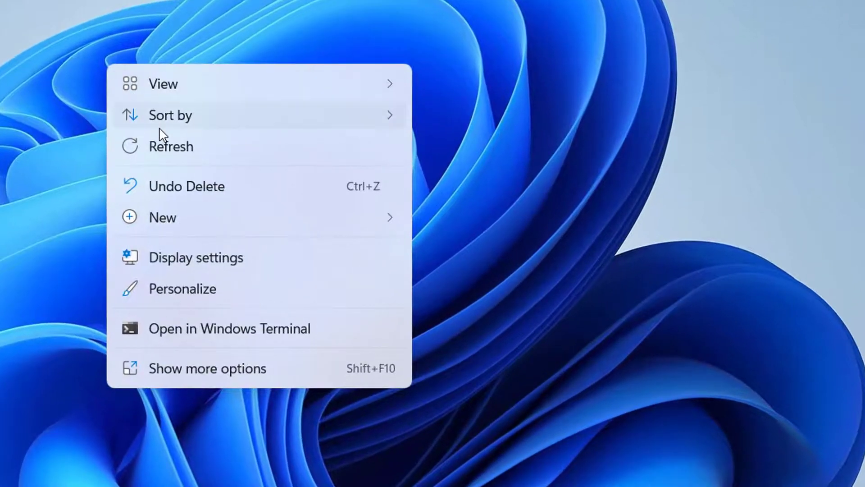
click(228, 372)
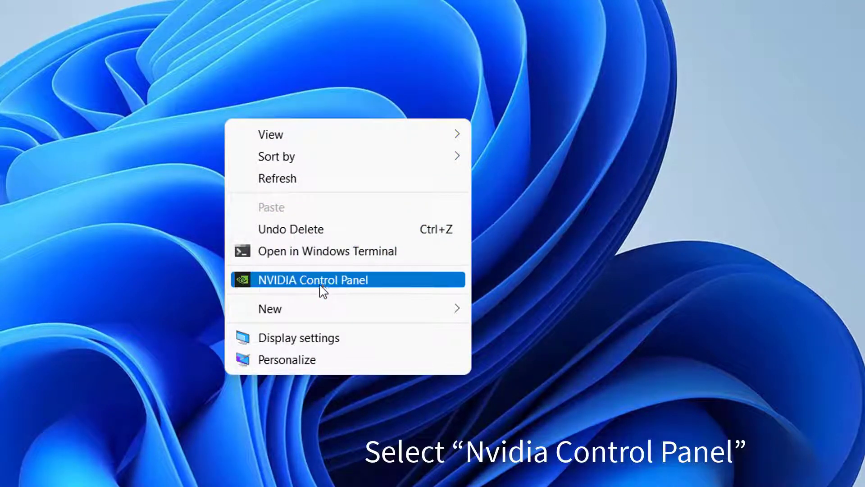
click(326, 282)
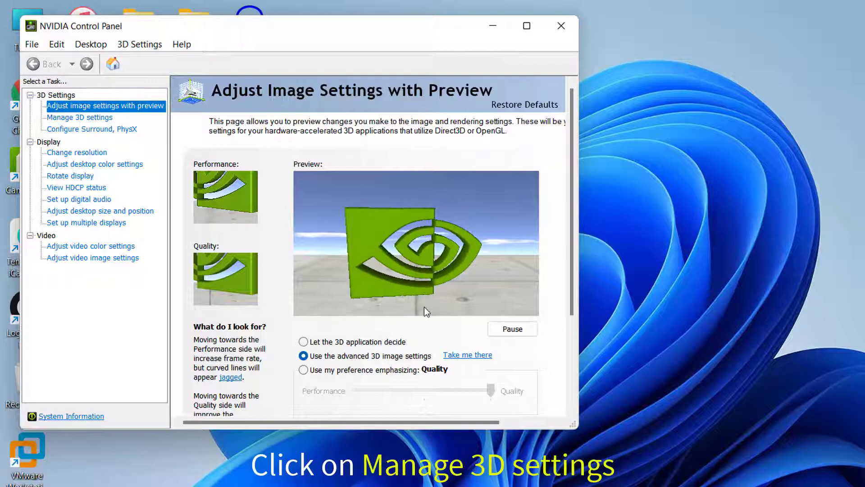
- Add OBS Studio as a customized program under Manage 3D Settings' Program Settings
click(93, 117)
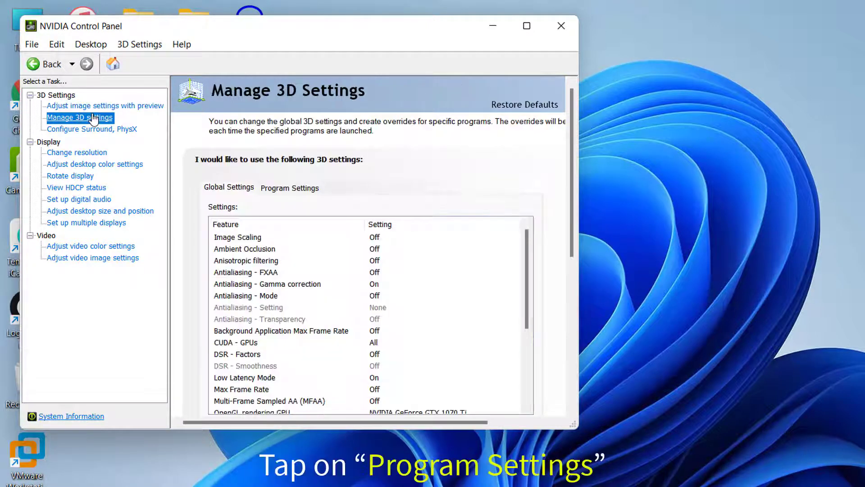
click(290, 187)
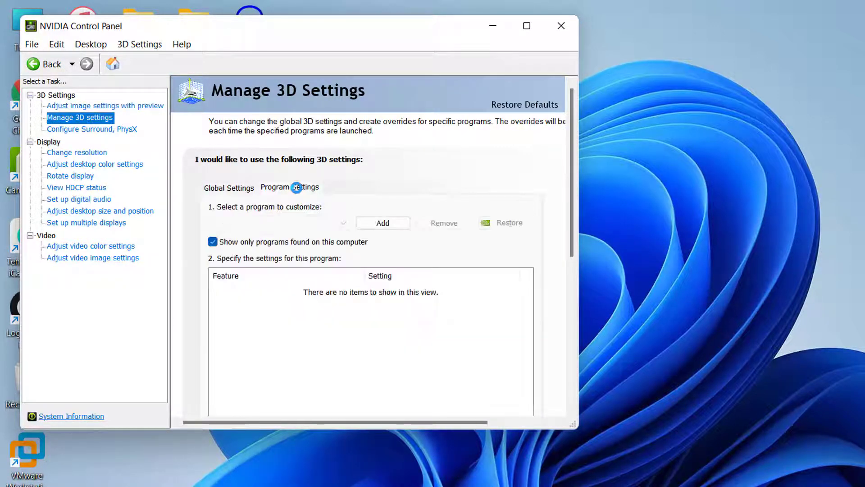
click(383, 224)
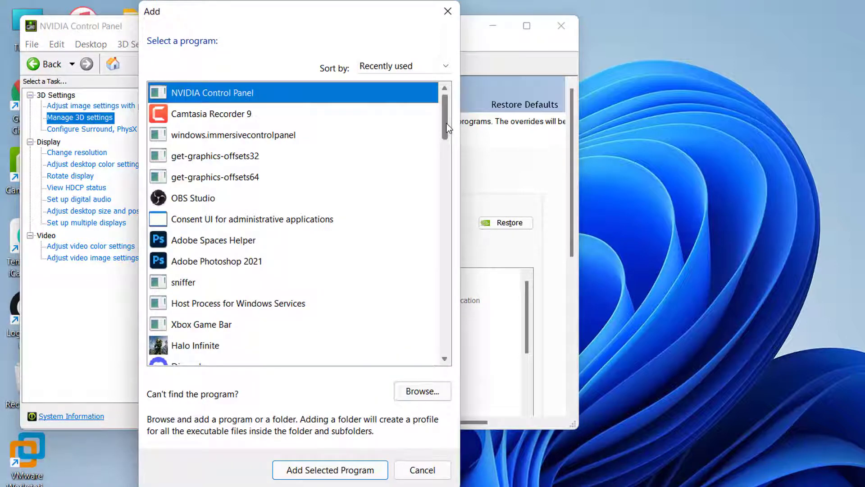
click(181, 200)
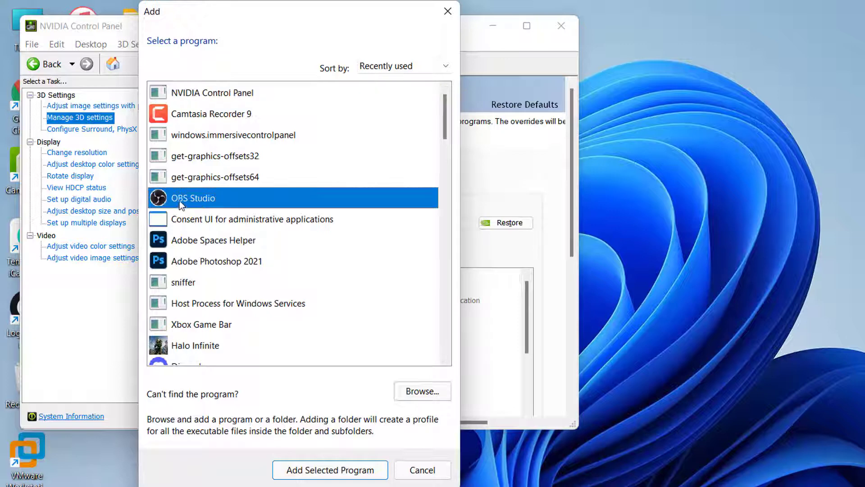
click(334, 473)
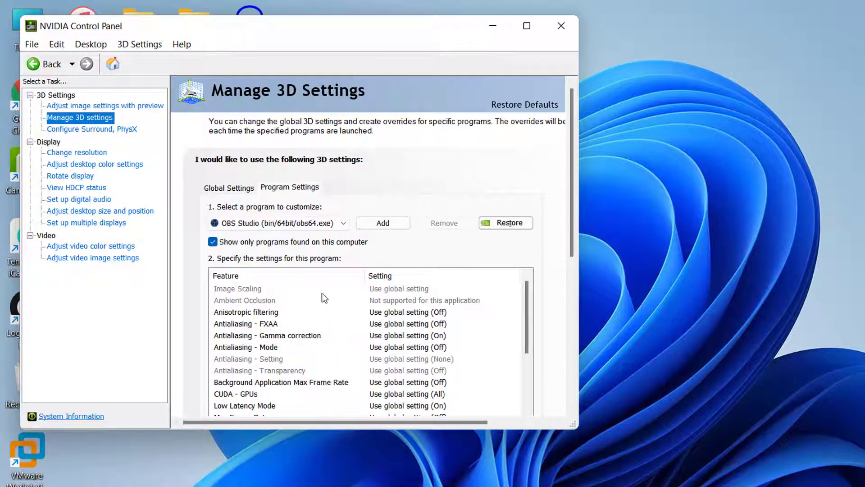
scroll(322, 293, down, 3)
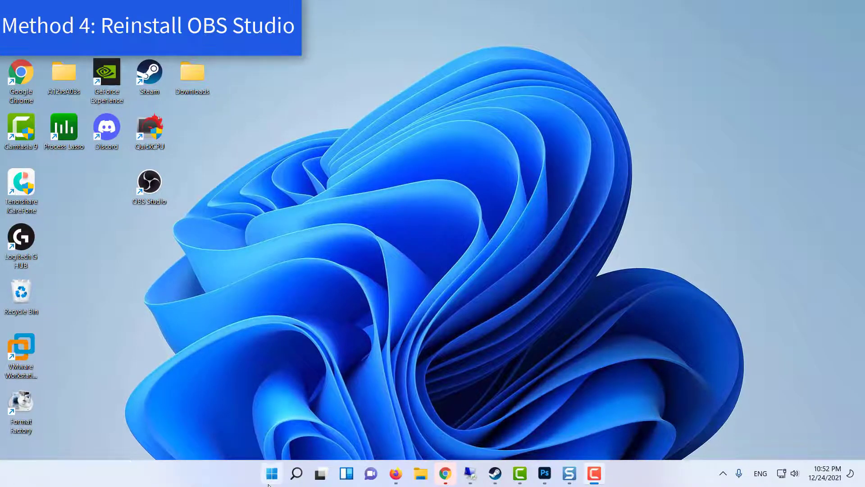
- Open Settings' installed apps list and scroll down to OBS Studio
click(269, 476)
click(524, 150)
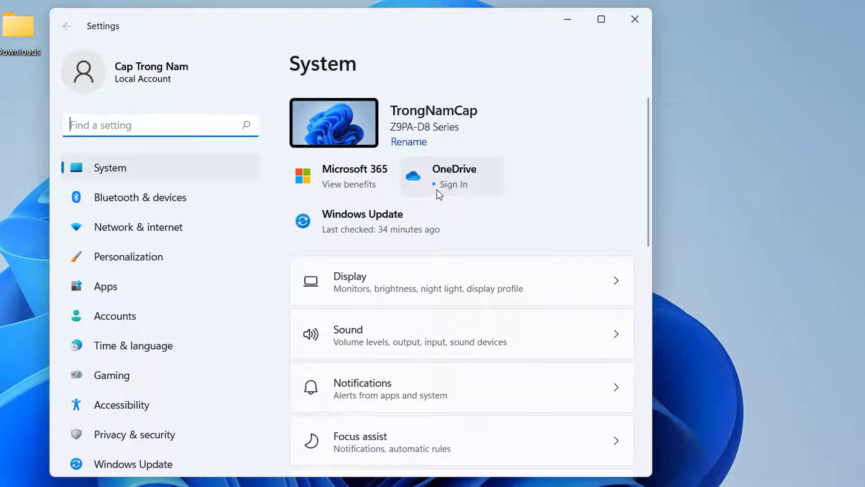
click(177, 295)
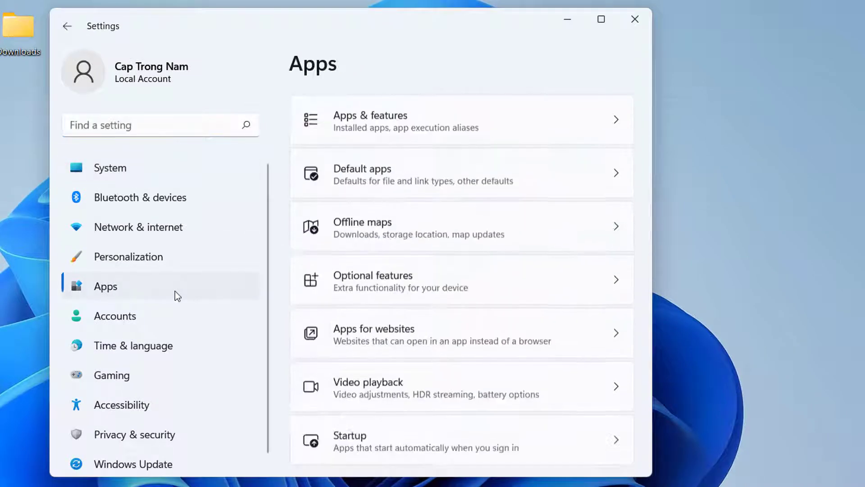
click(466, 131)
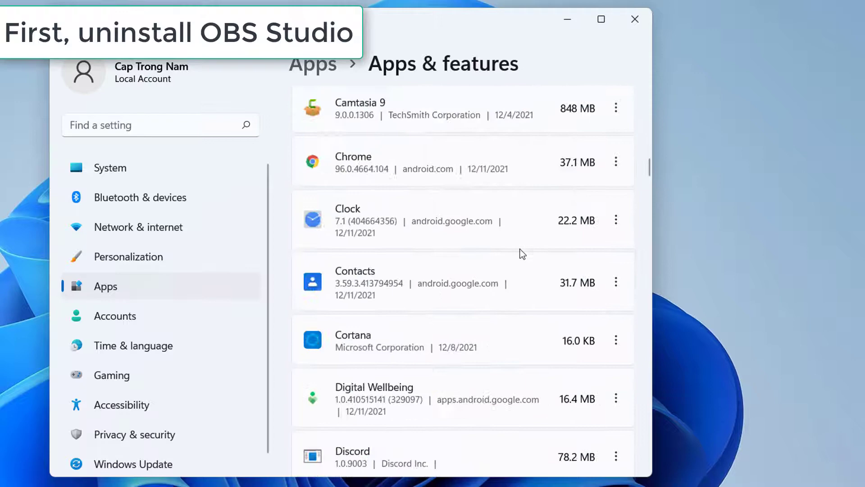
scroll(519, 251, down, 10)
scroll(504, 288, down, 5)
scroll(505, 286, down, 4)
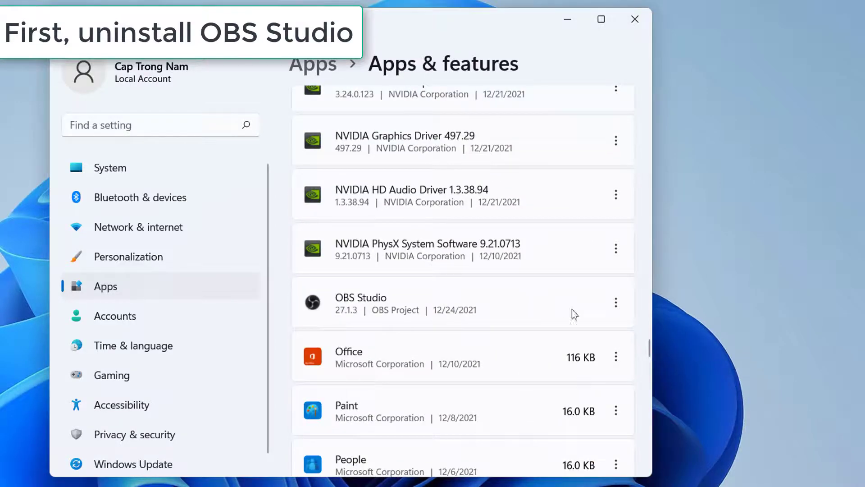
- Uninstall OBS Studio, run its uninstaller to completion, and close Settings
click(617, 304)
click(484, 359)
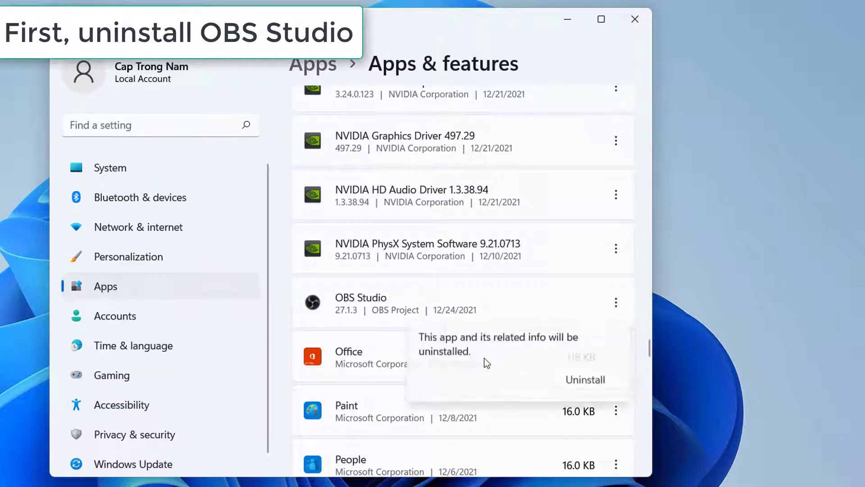
click(575, 379)
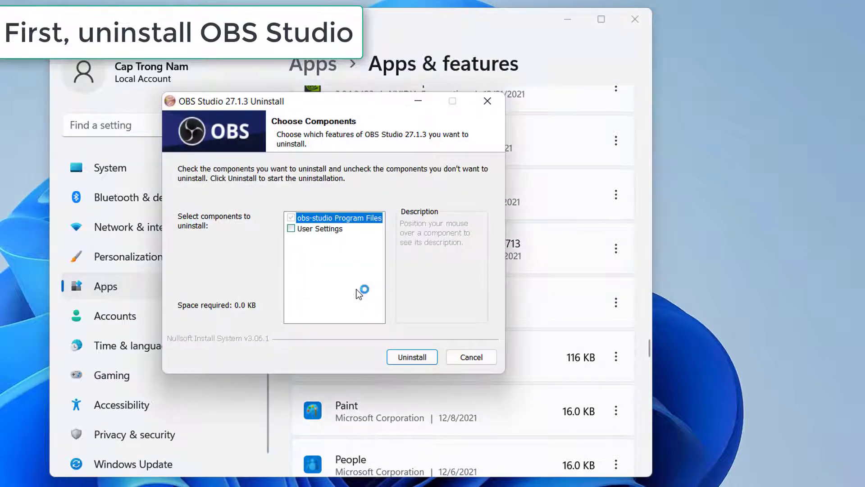
click(412, 357)
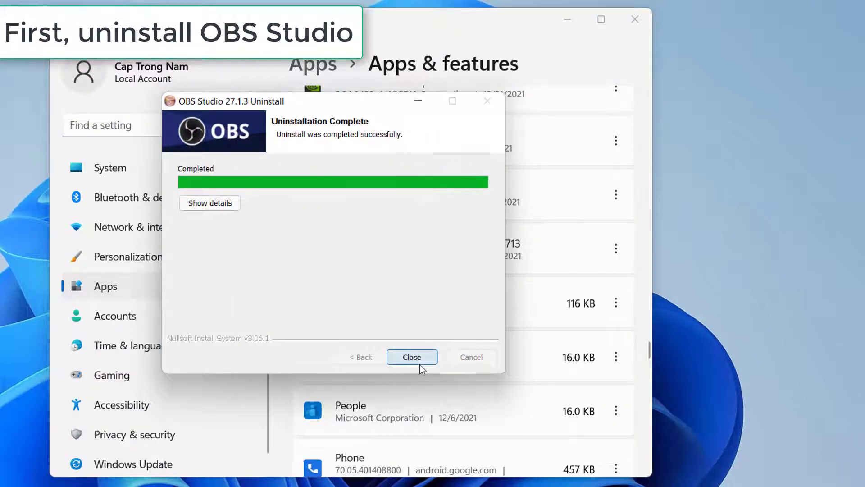
click(418, 359)
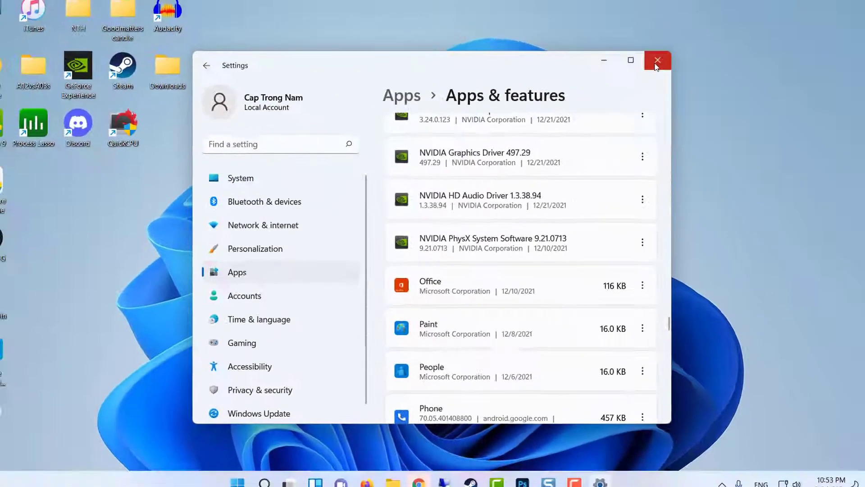
click(656, 60)
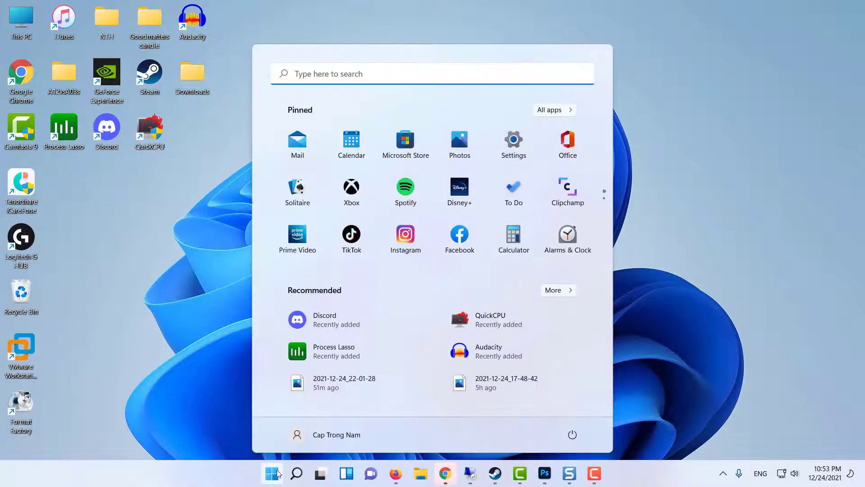
- Restart the computer, then download the OBS Studio 27.1.3 64-bit Windows installer
click(272, 473)
click(572, 433)
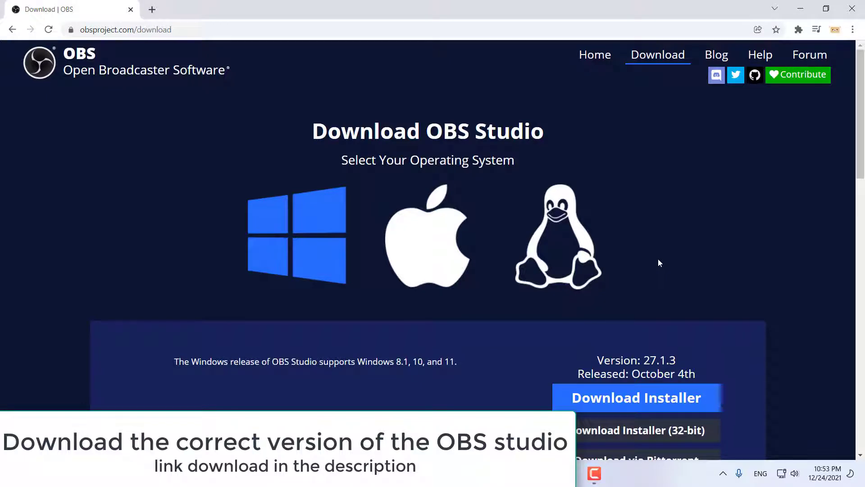
scroll(658, 260, down, 2)
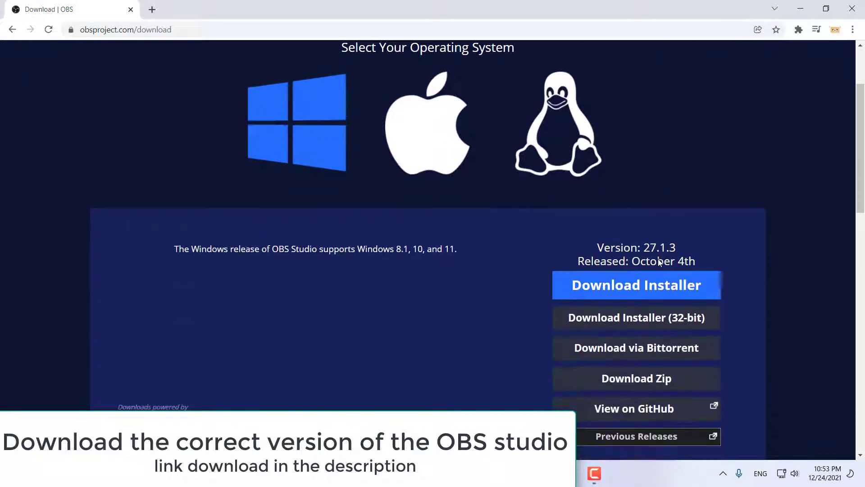
click(668, 284)
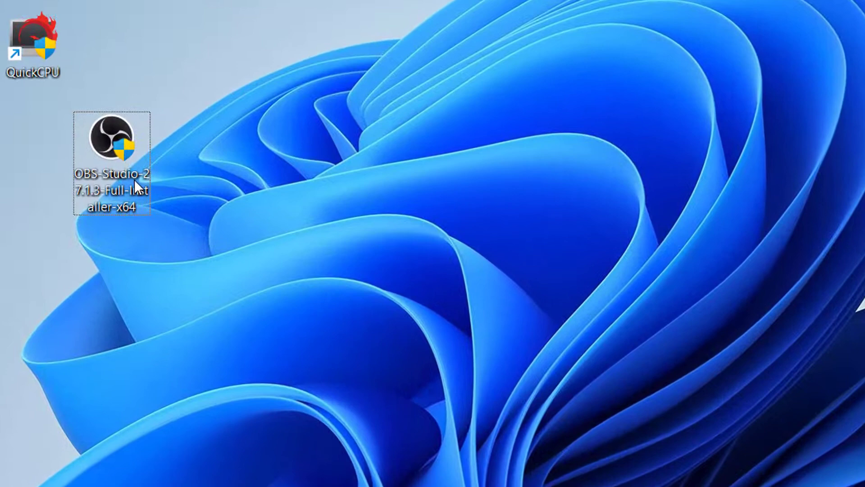
- Run the OBS 27.1.3 installer as administrator, installing into the default C:\Program Files\obs-studio folder
right_click(134, 179)
click(267, 291)
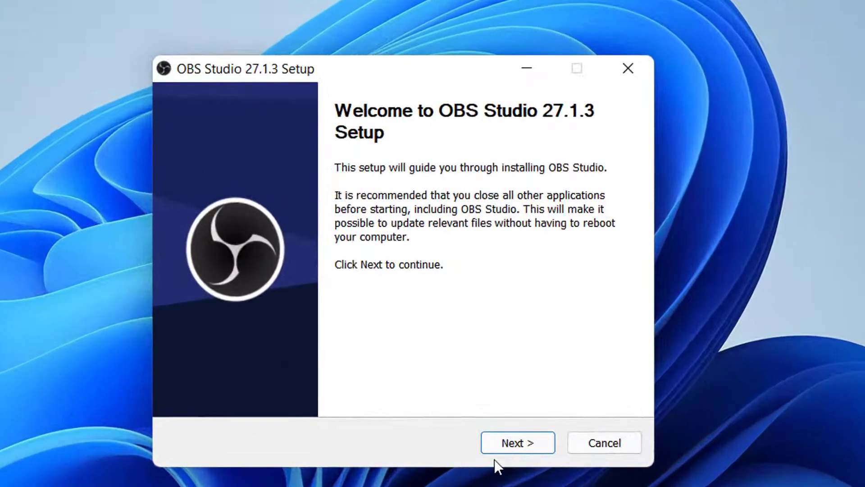
click(530, 445)
click(530, 445)
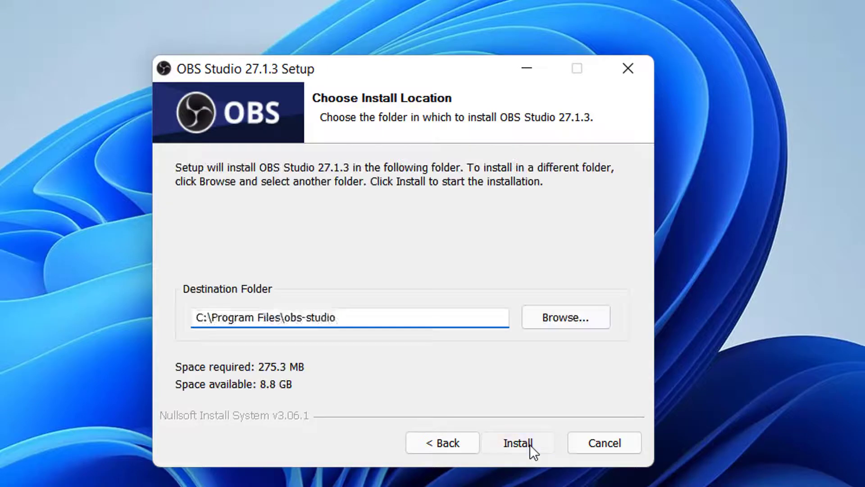